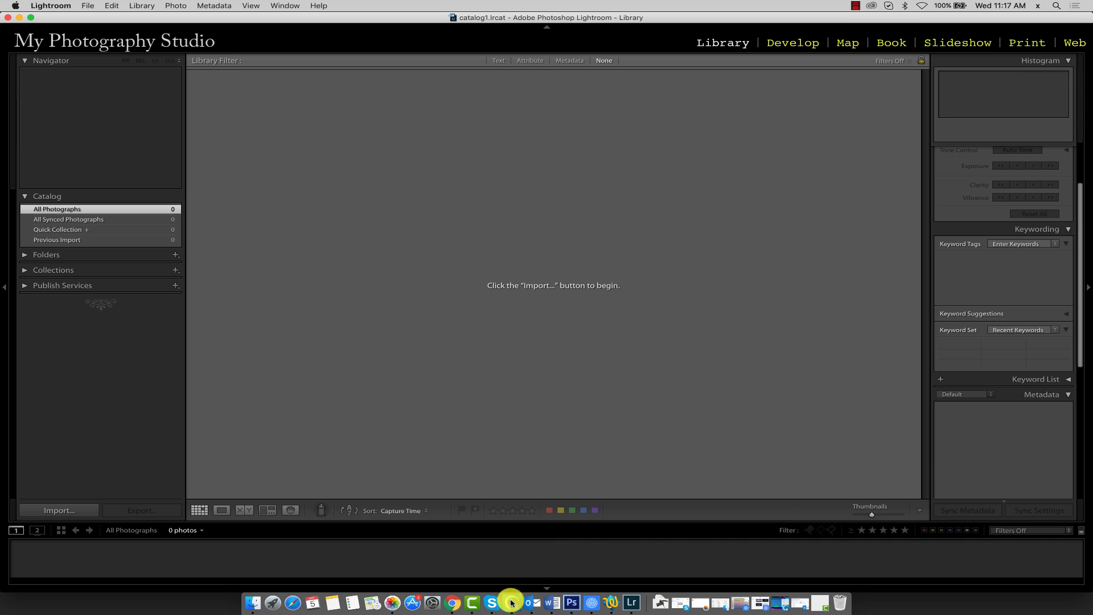
Start a photo import, choose the My Lightroom Photos folder on the Desktop as source, and look through its photos.
left_click(69, 511)
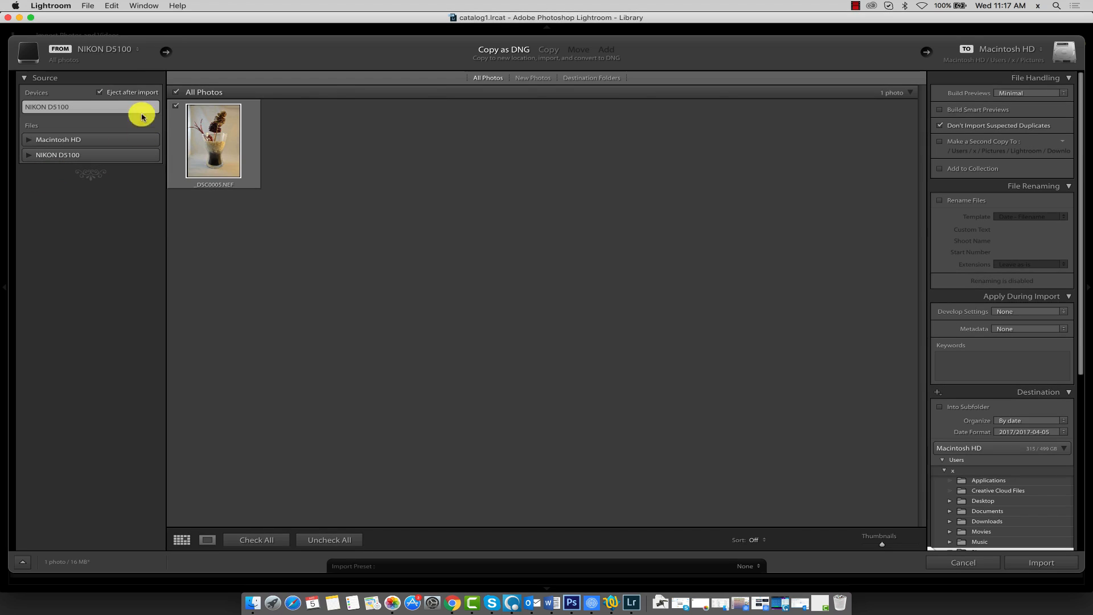
left_click(139, 50)
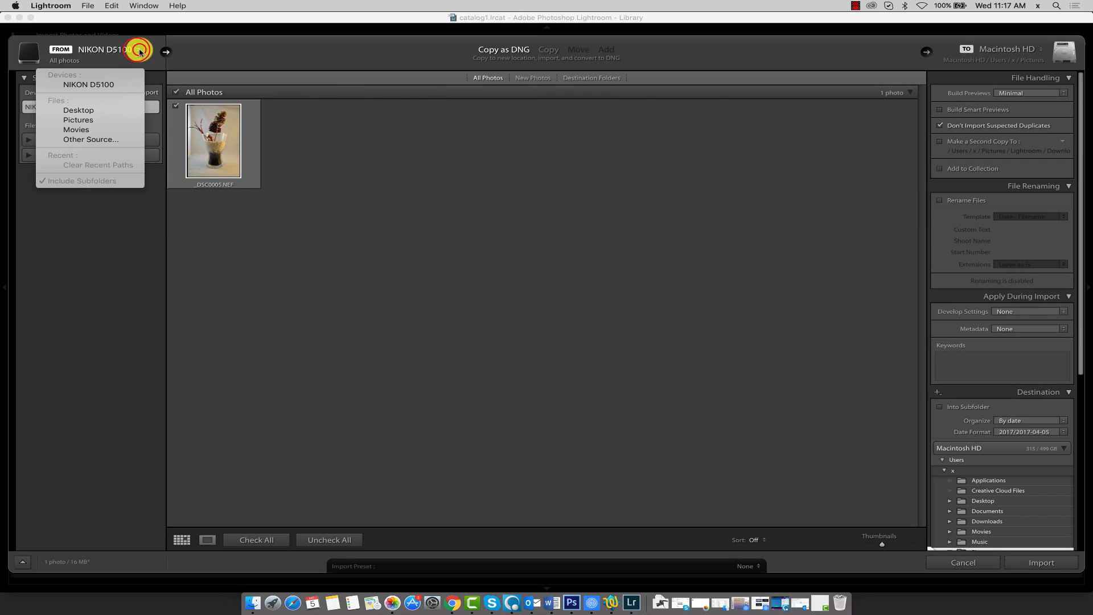
left_click(110, 108)
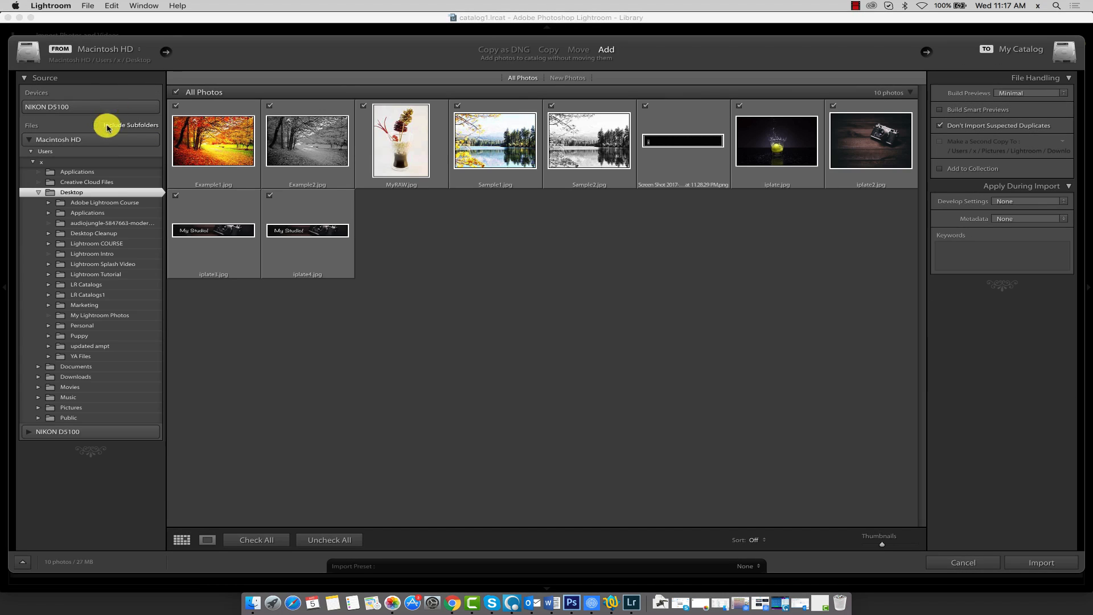
left_click(115, 315)
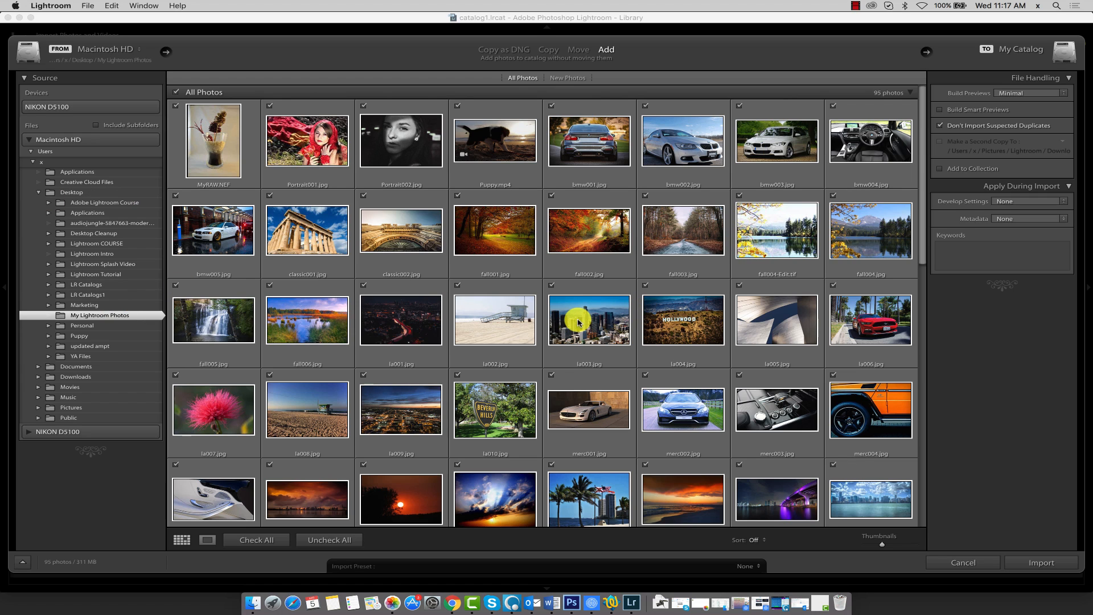
scroll(563, 321, "down", 10)
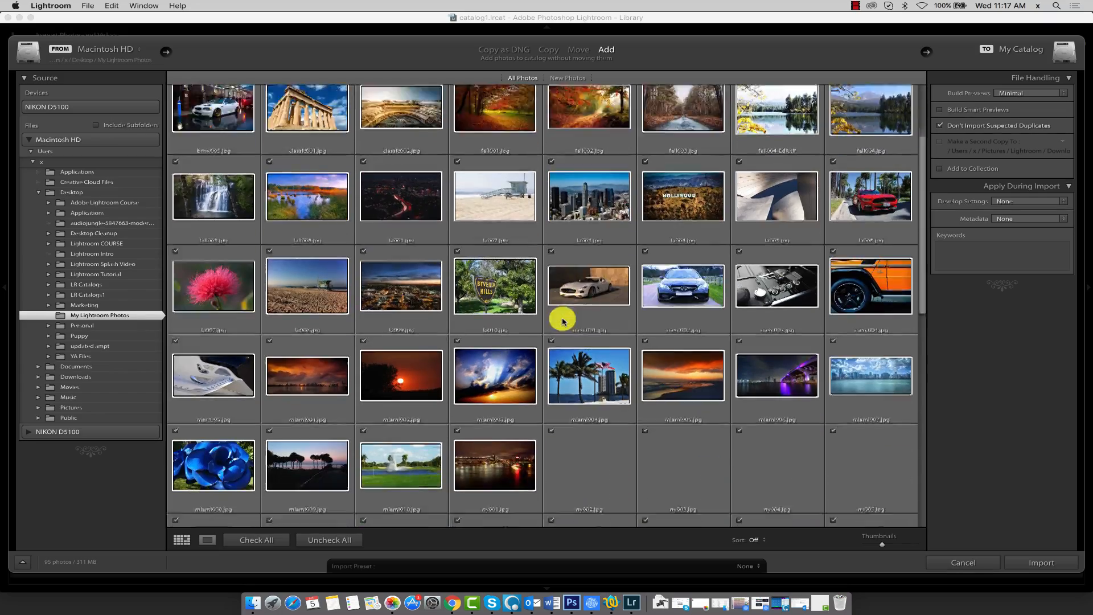
scroll(562, 320, "down", 8)
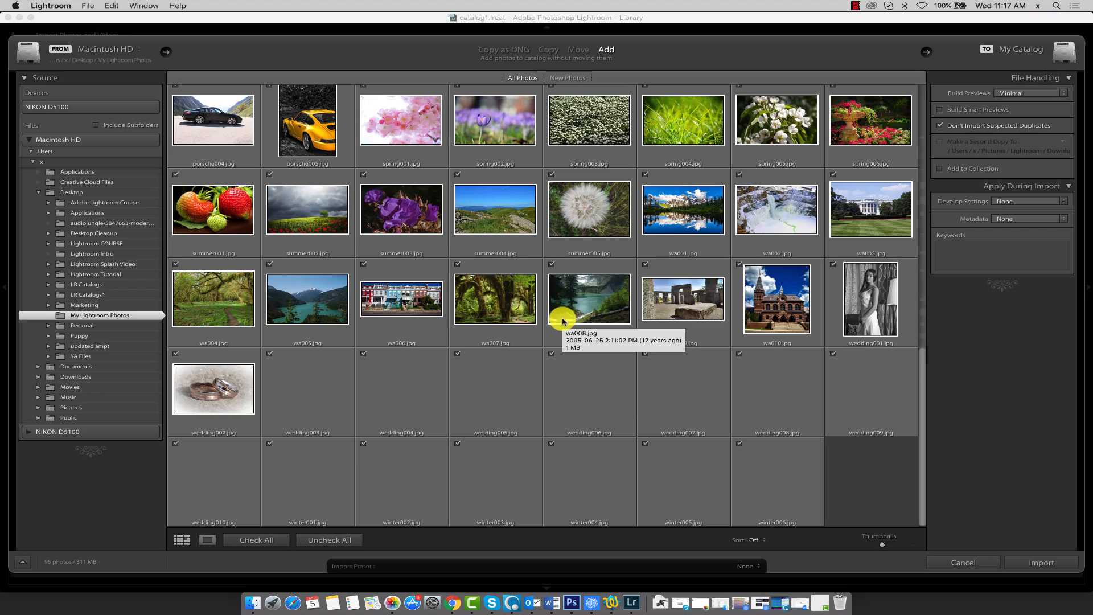
scroll(563, 320, "up", 8)
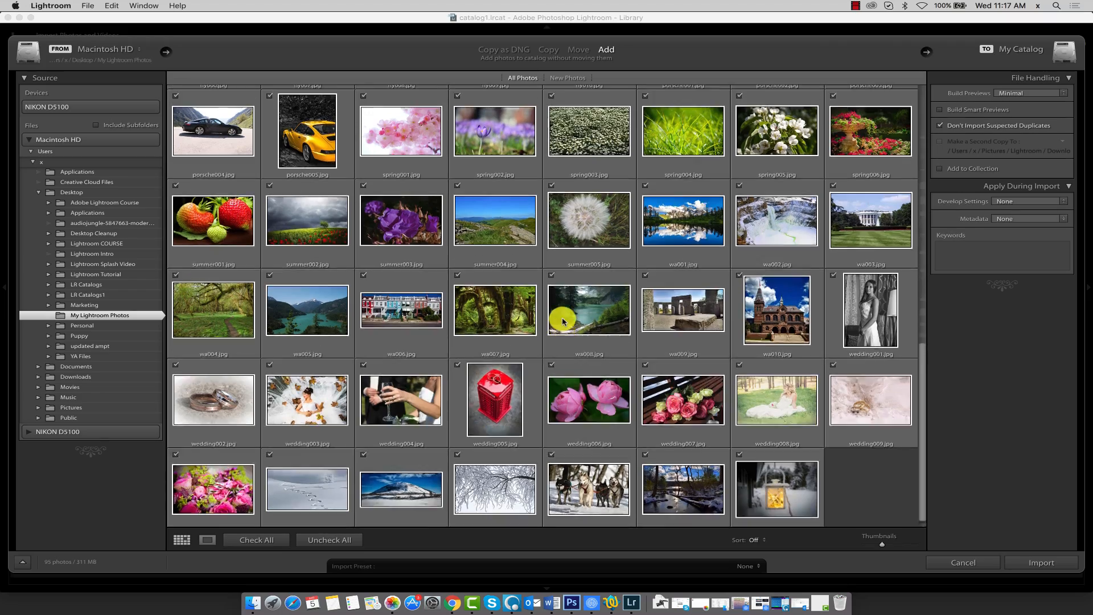
scroll(563, 321, "up", 8)
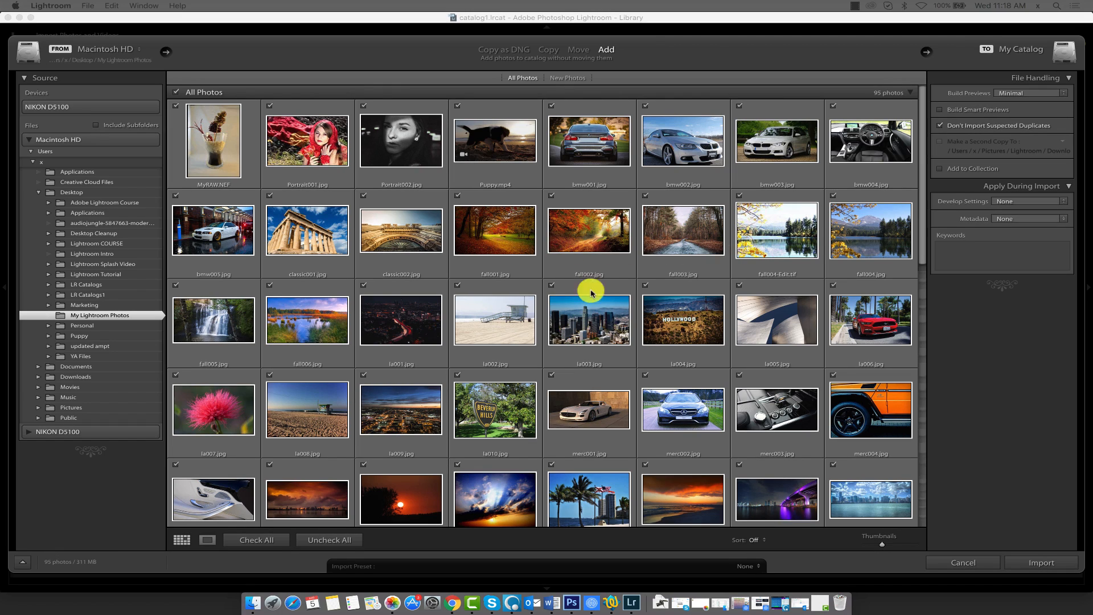
Assign the meta1 metadata preset to the photos being imported.
left_click(1046, 187)
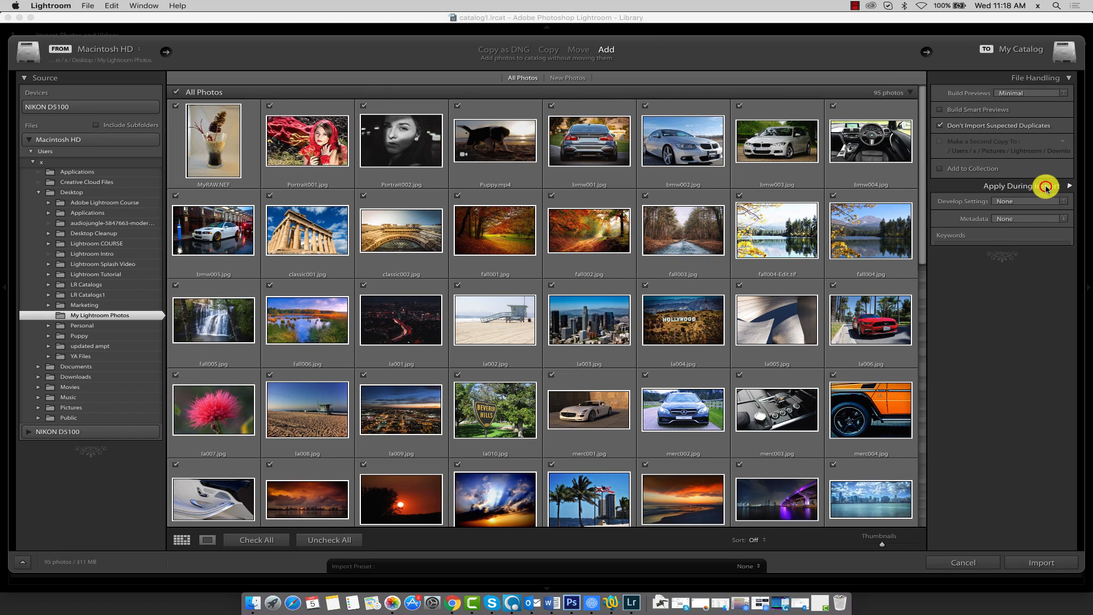
left_click(1046, 187)
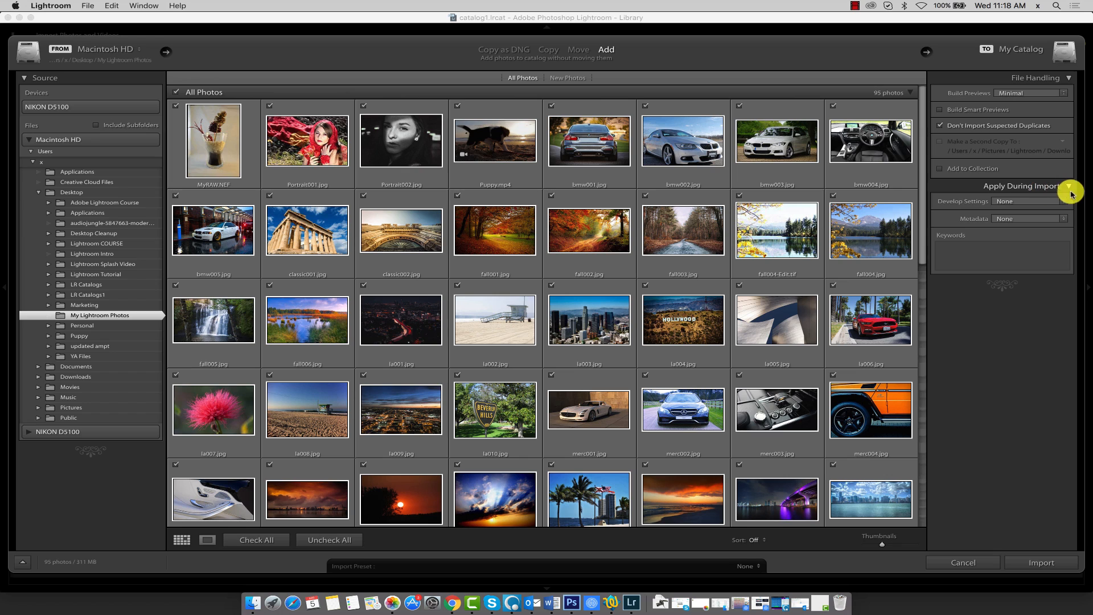
left_click(1028, 220)
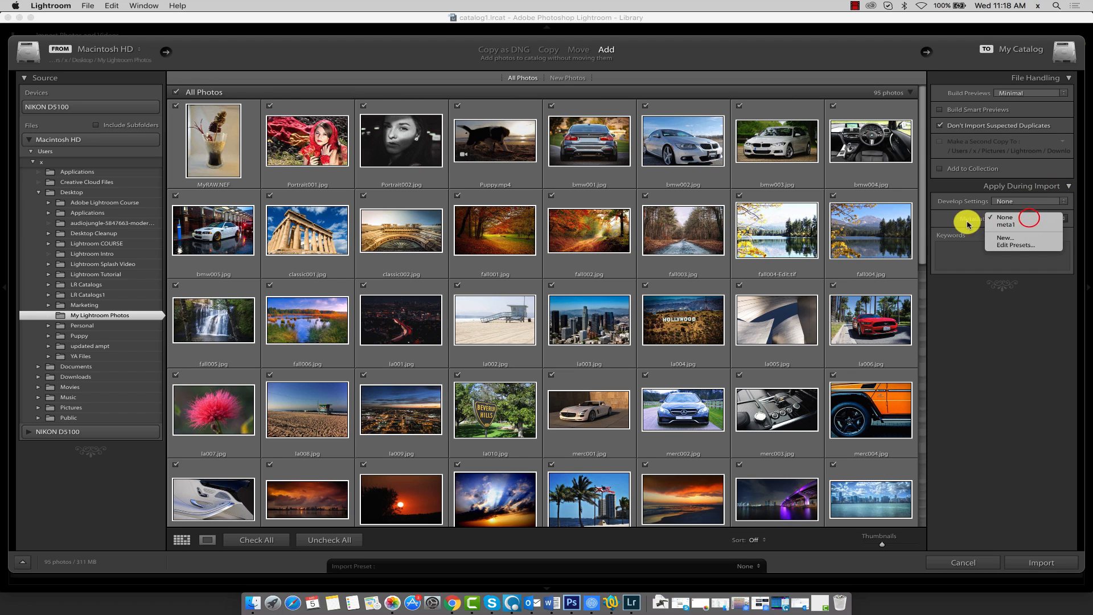
left_click(1025, 226)
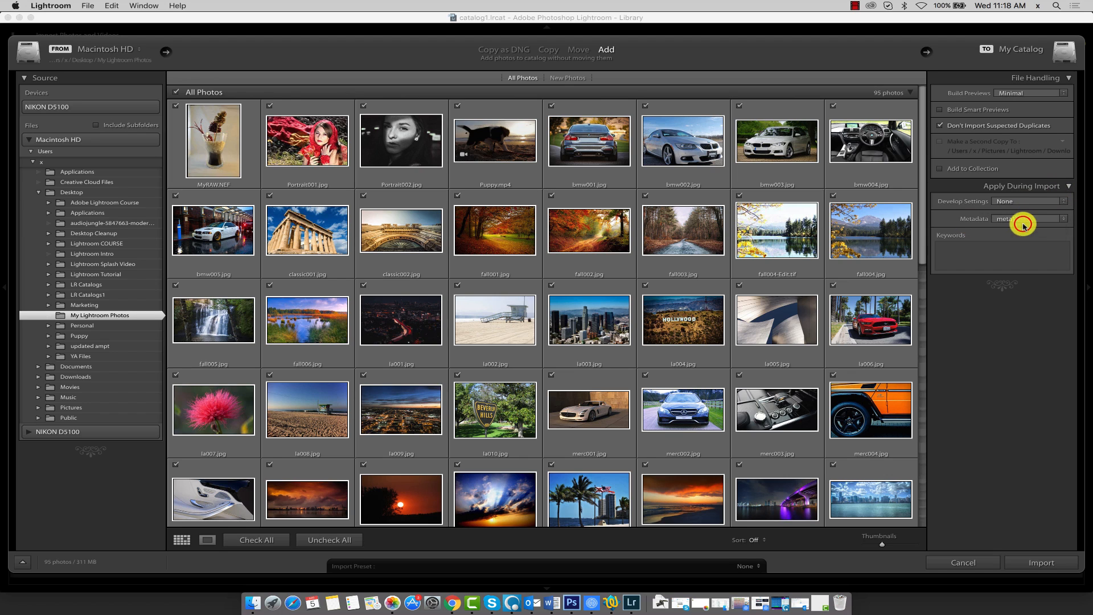
Open the metadata preset editor, load meta1, review its copyright and creator fields, and close the editor.
left_click(1058, 221)
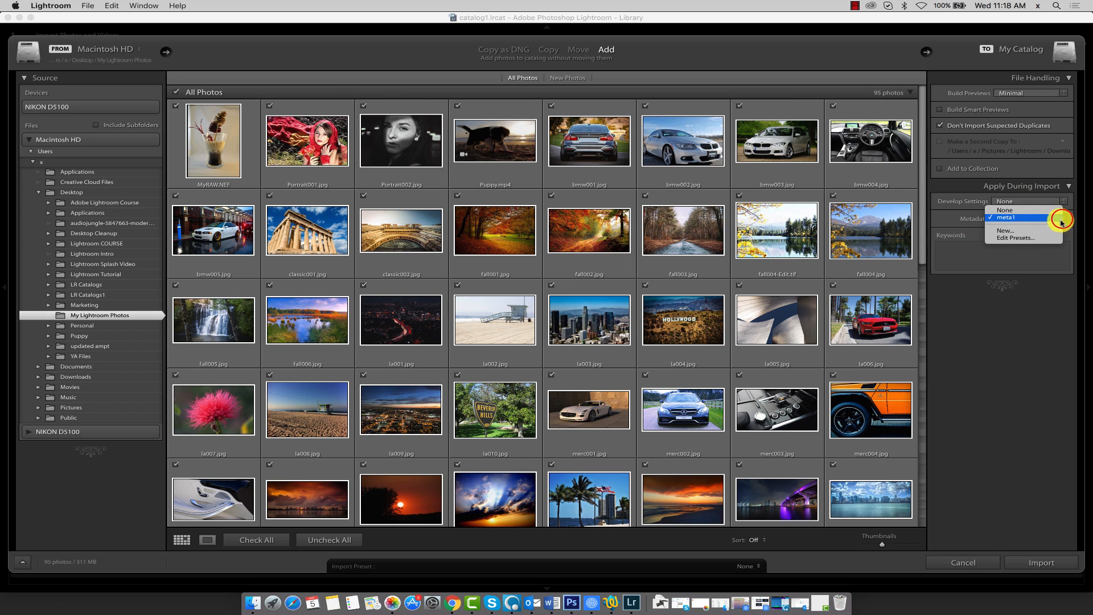
left_click(1049, 239)
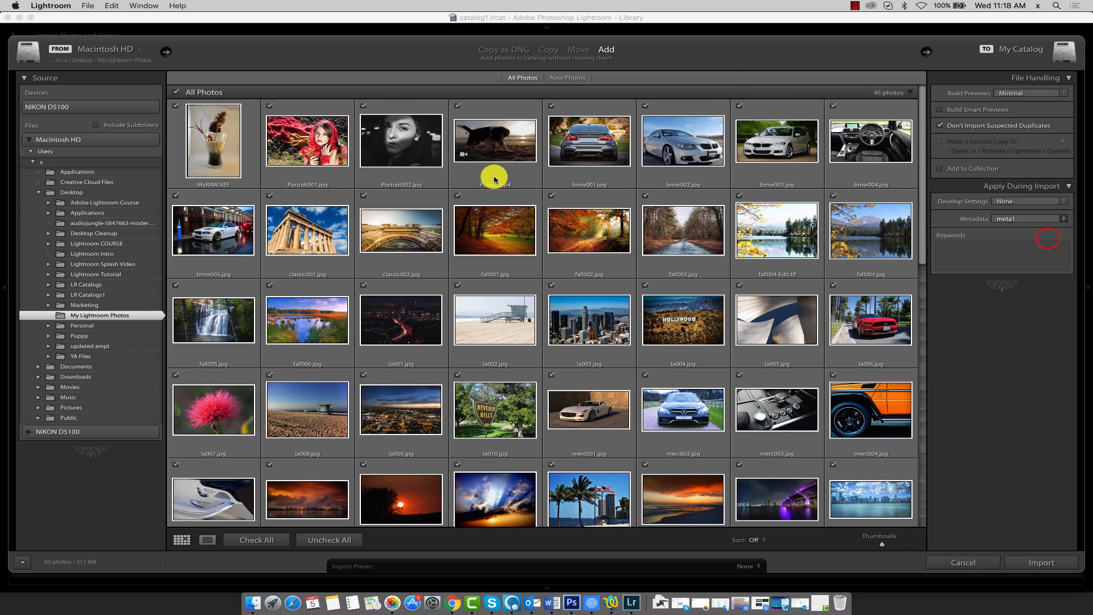
left_click(533, 33)
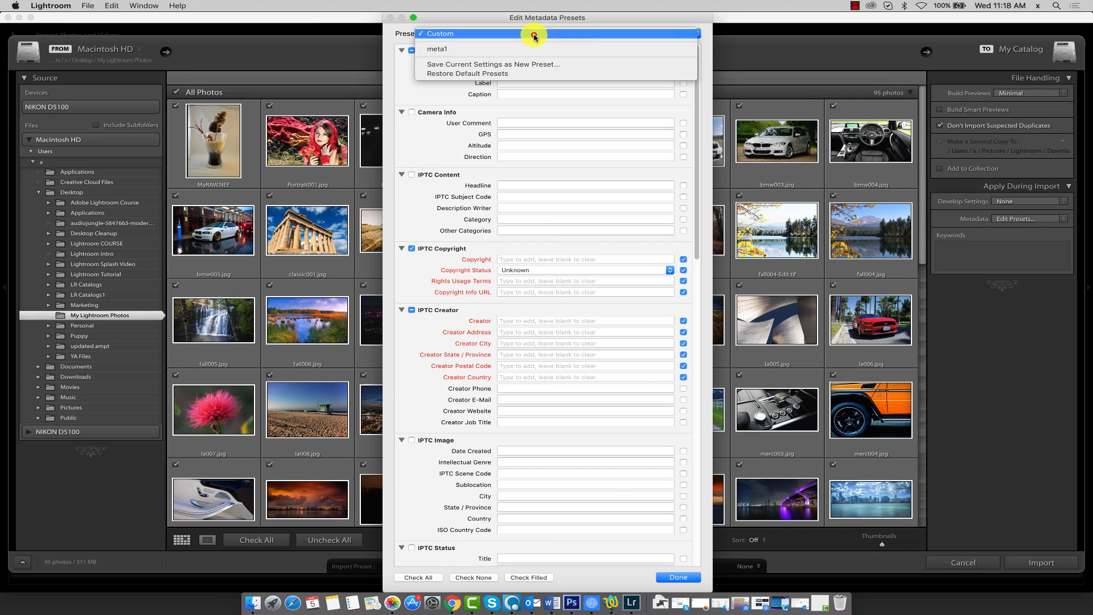
left_click(532, 29)
scroll(472, 324, "down", 1)
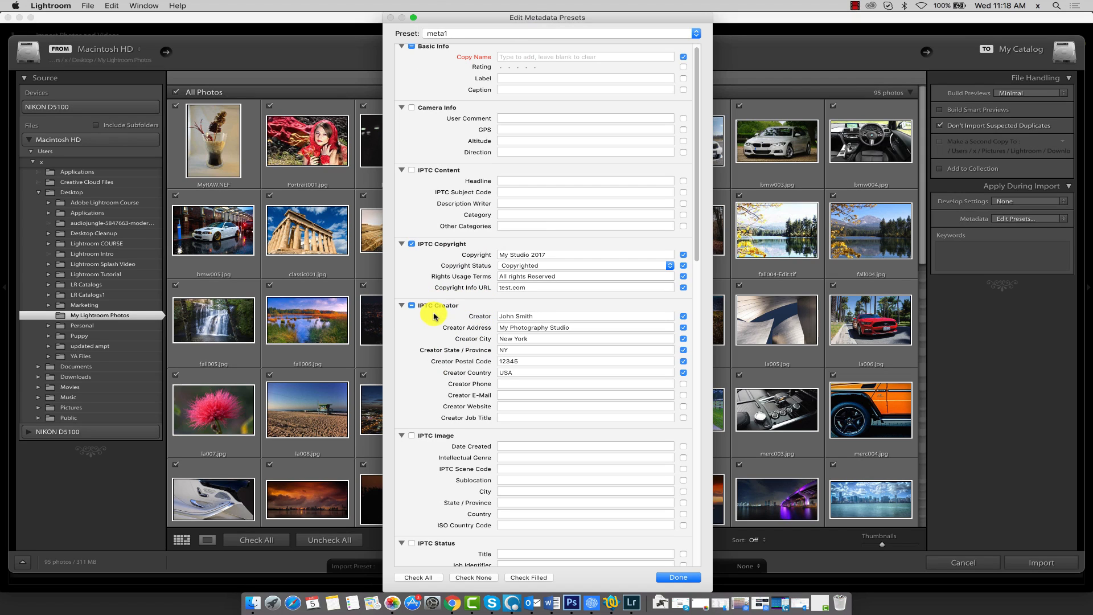
left_click(555, 254)
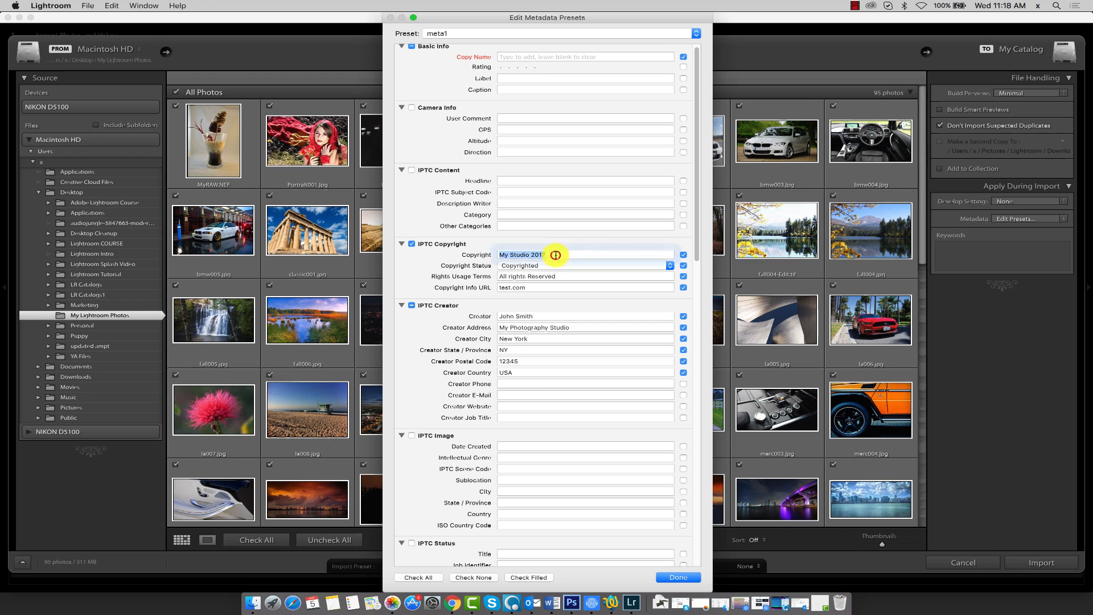
left_click_drag(556, 254, 494, 263)
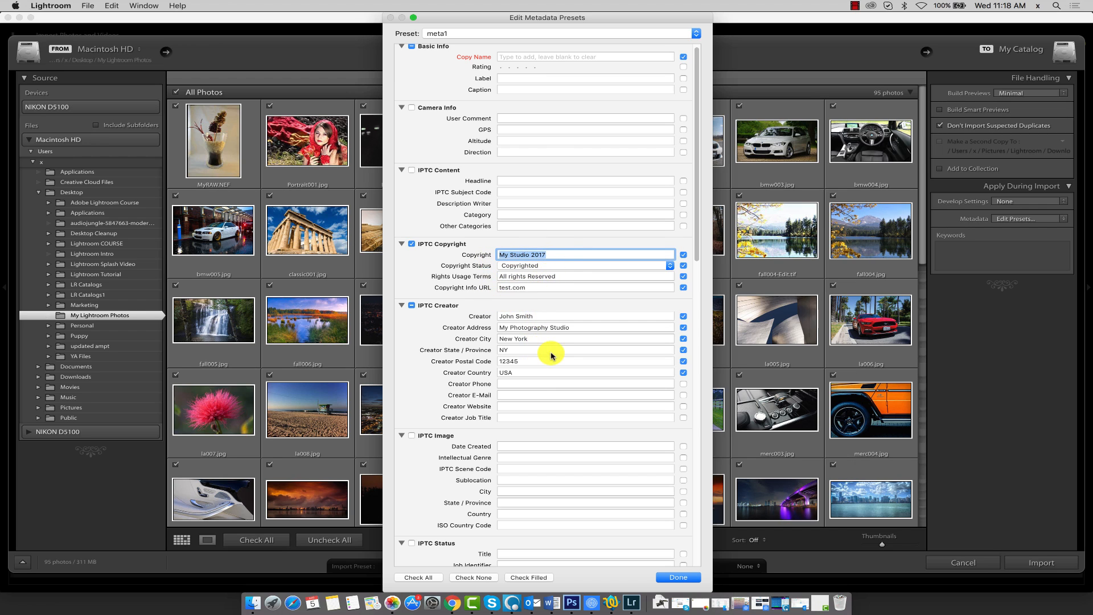
left_click(693, 581)
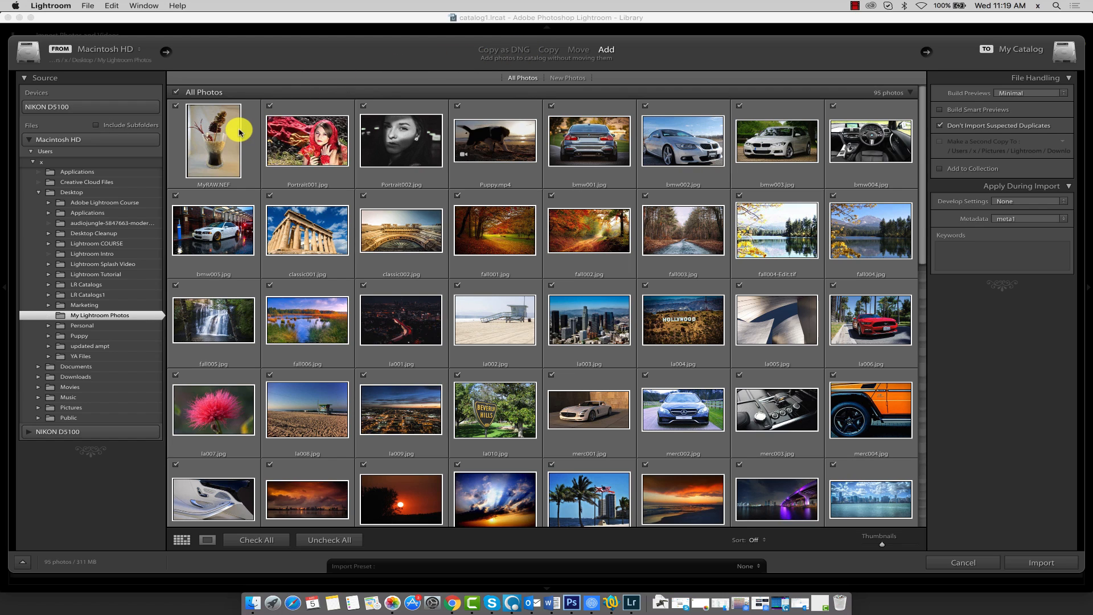
Set the import to build 1:1 previews and Smart Previews, and turn off the exclusion of suspected duplicates.
mouse_move(240, 131)
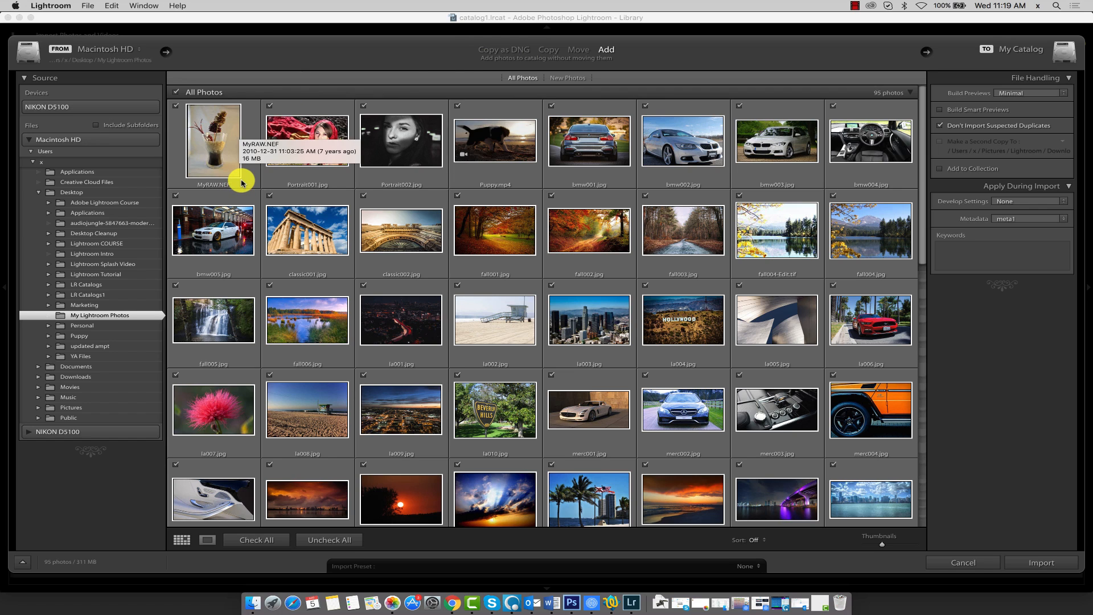
left_click(1054, 92)
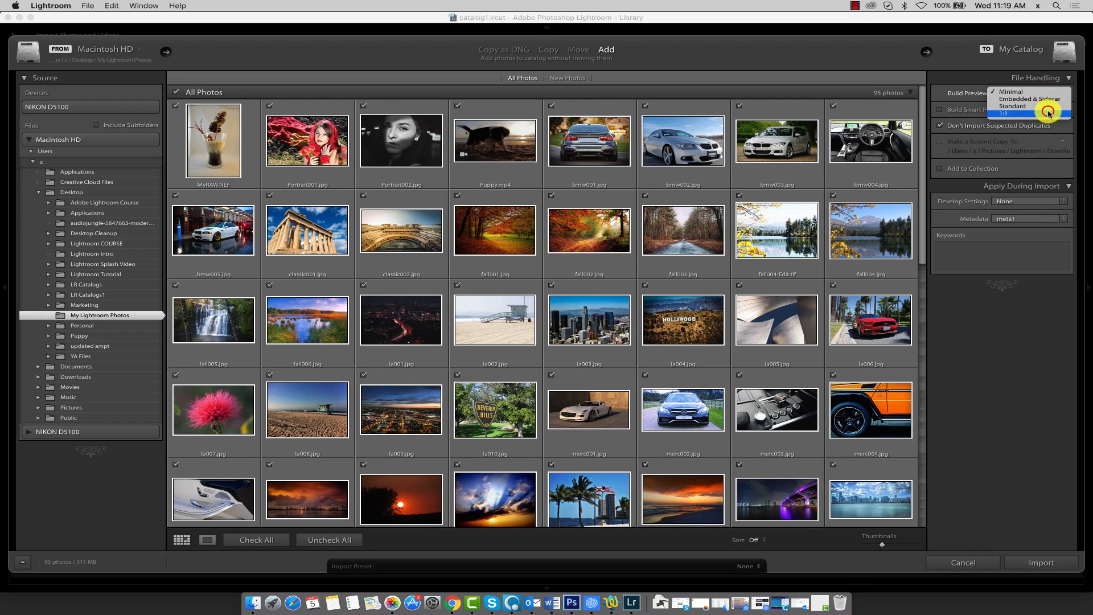
left_click(1049, 113)
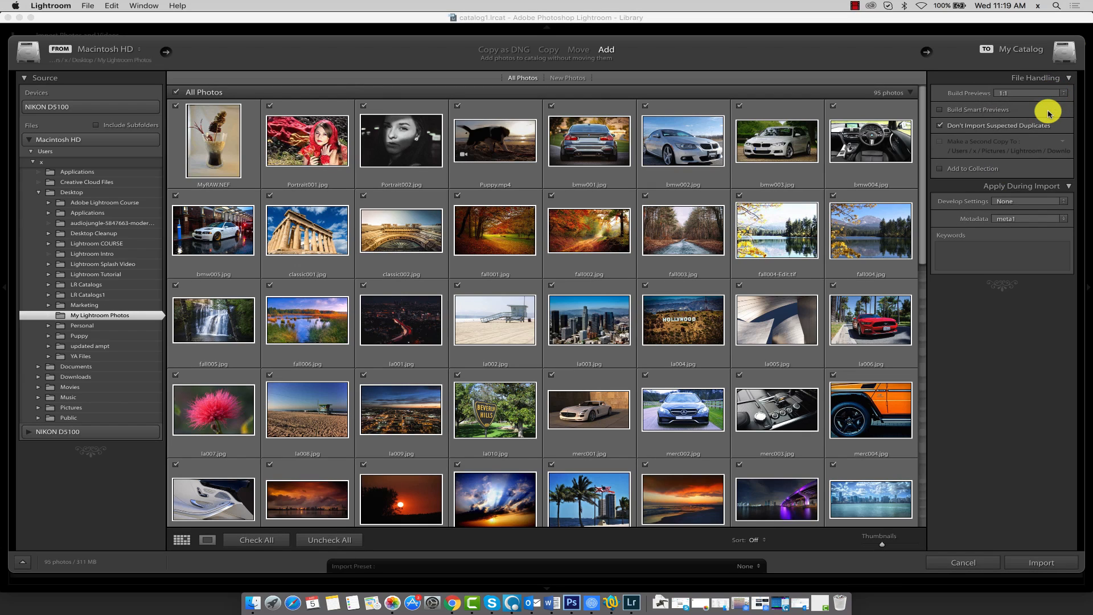
left_click(980, 114)
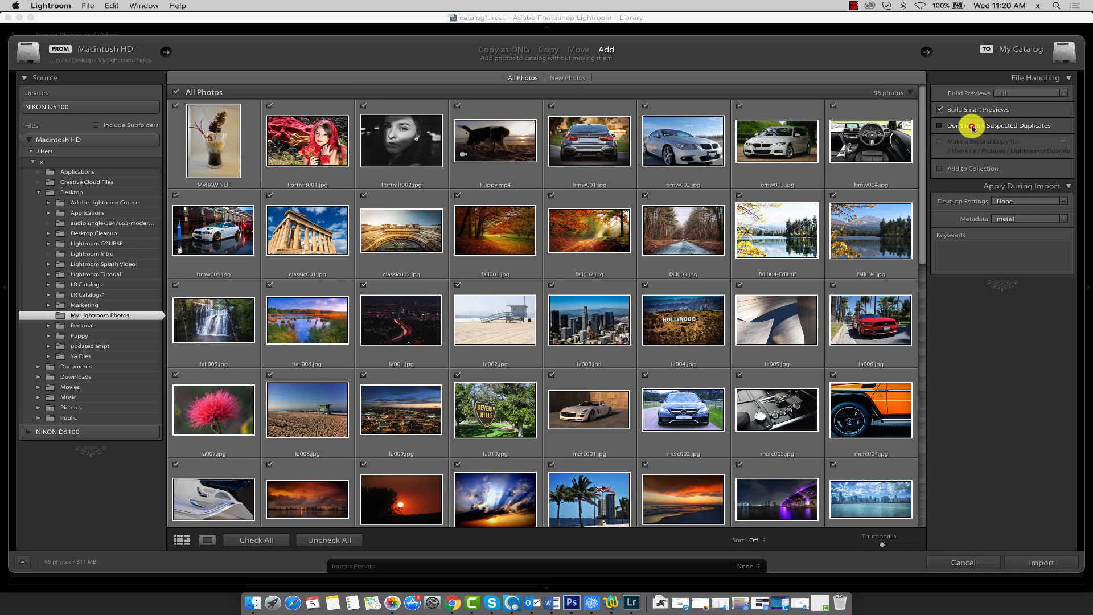
left_click(972, 128)
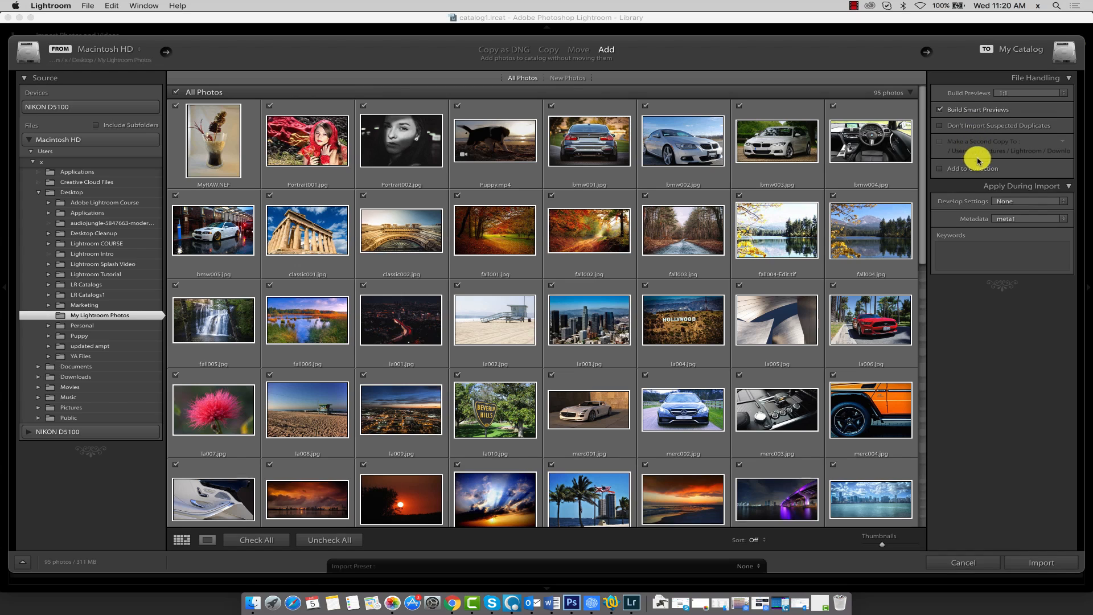
Keep the develop settings at None and import the photos into the catalog.
left_click(978, 249)
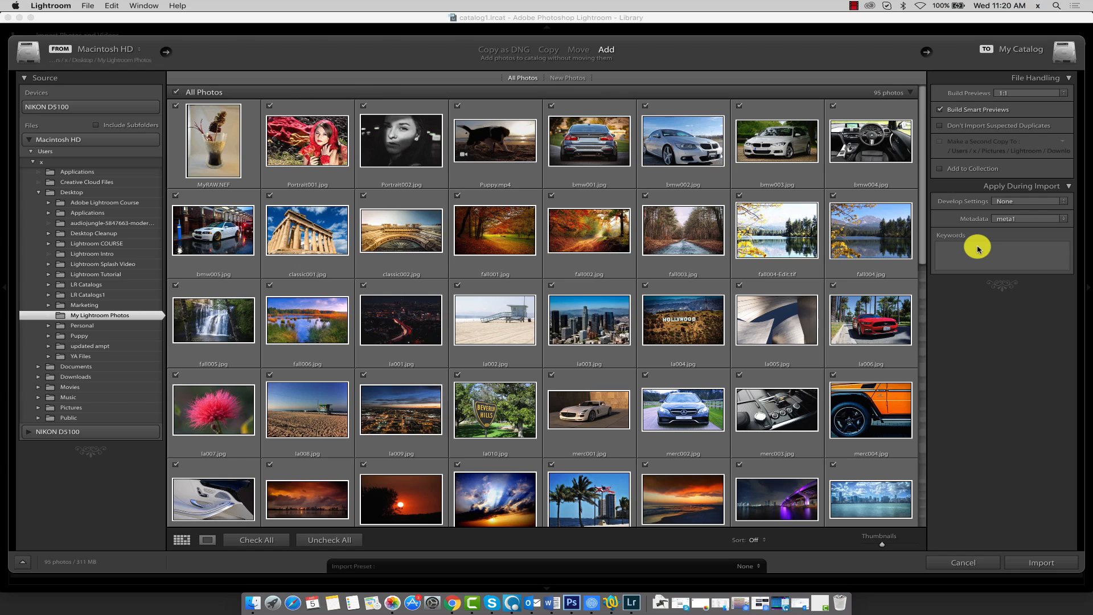
left_click(1013, 202)
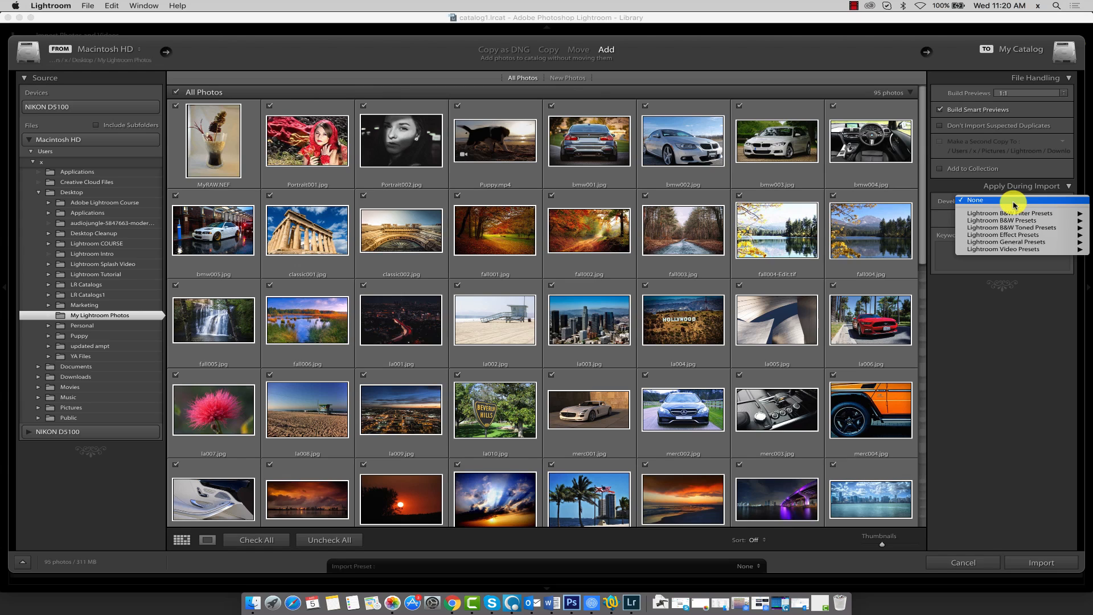
left_click(1014, 201)
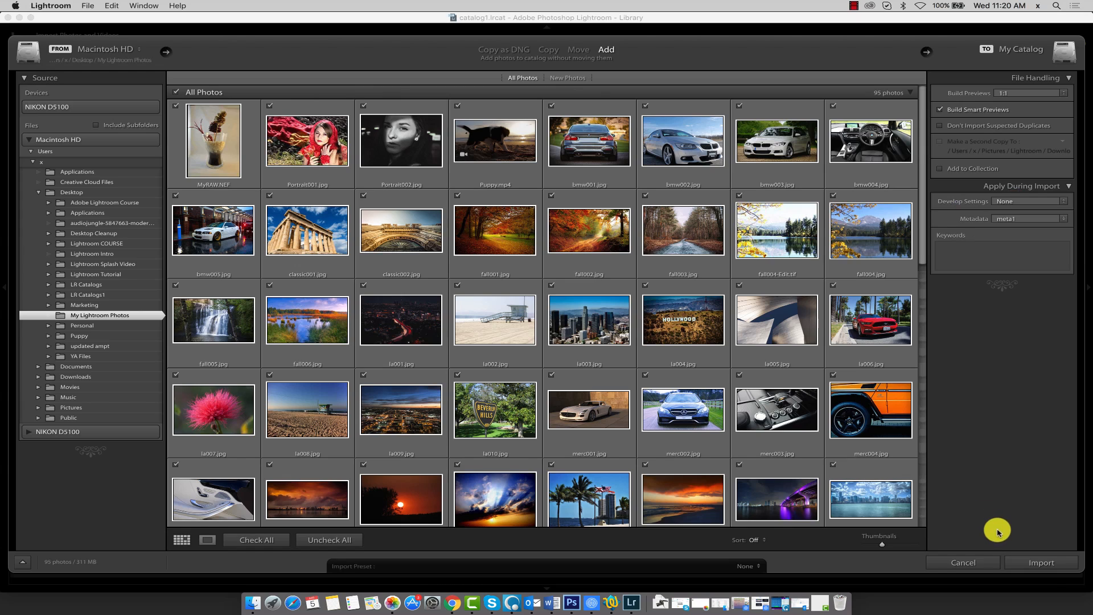
left_click(1052, 565)
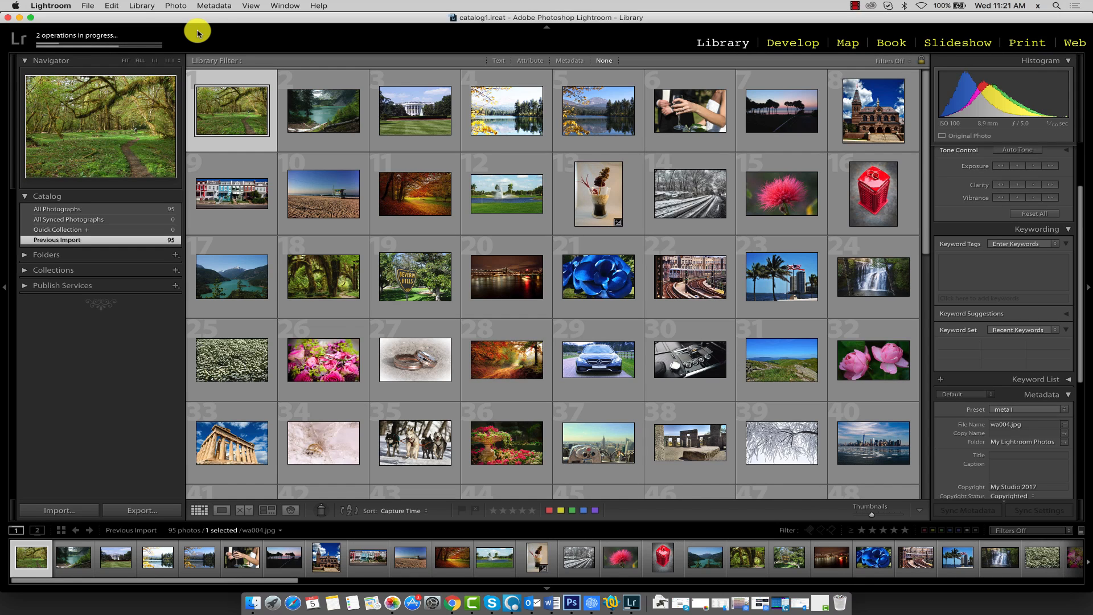
Check the progress of the background preview operations and dismiss the Smart Previews notice.
left_click(153, 44)
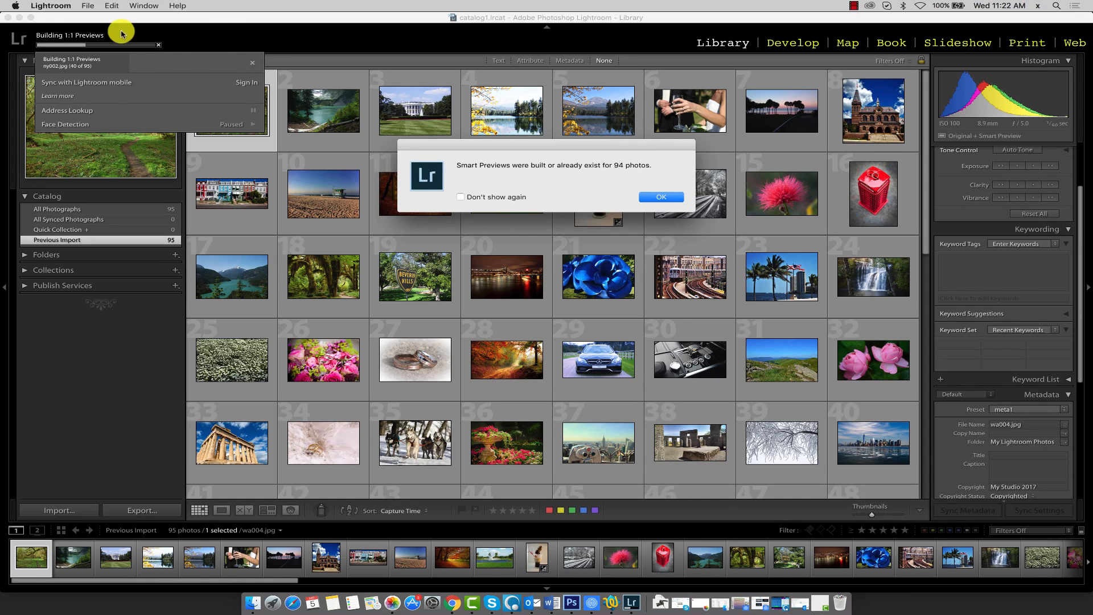
left_click(105, 48)
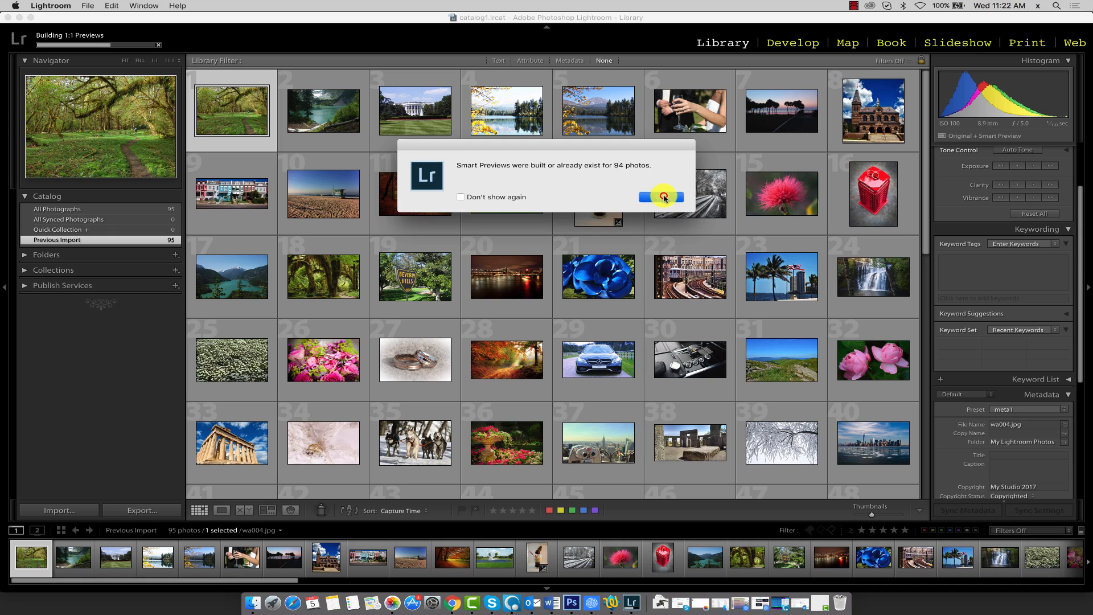
left_click(663, 197)
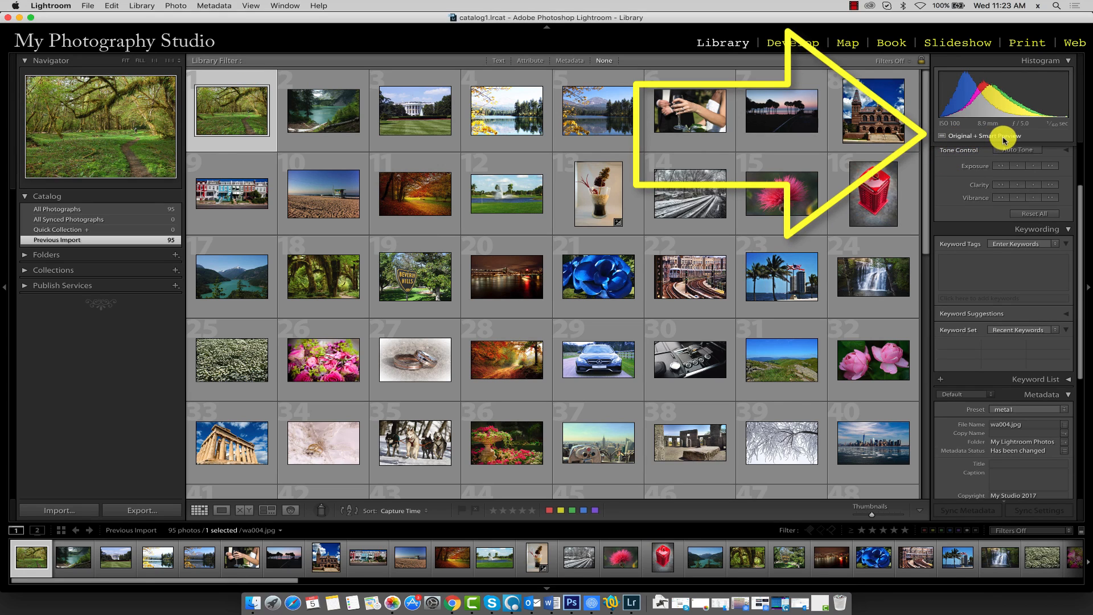
Check the selected photo's Smart Preview status and open its discard prompt.
mouse_move(1006, 140)
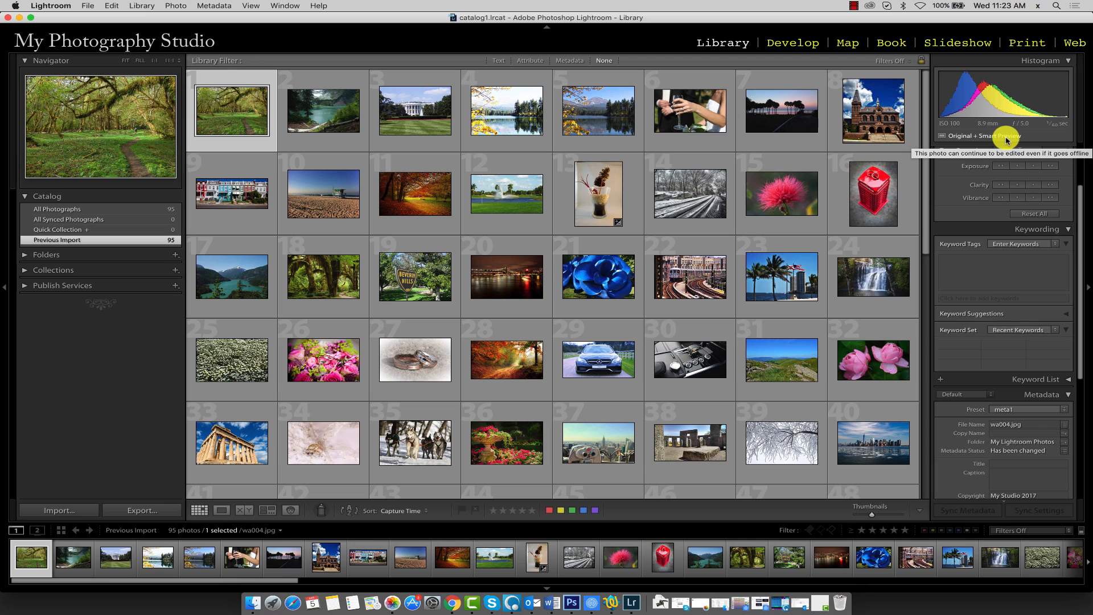
left_click(940, 137)
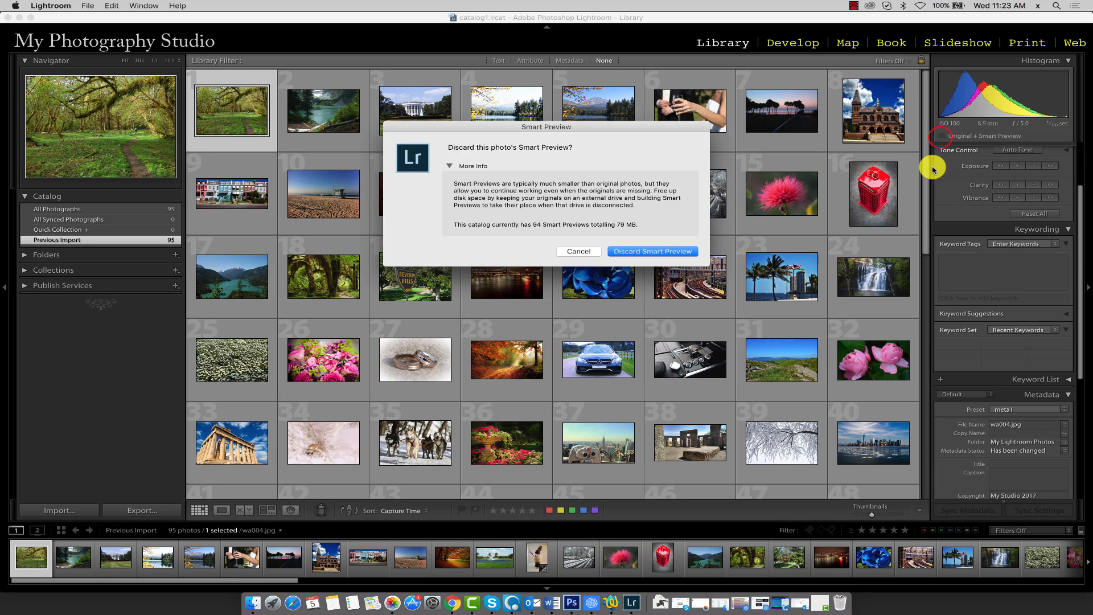